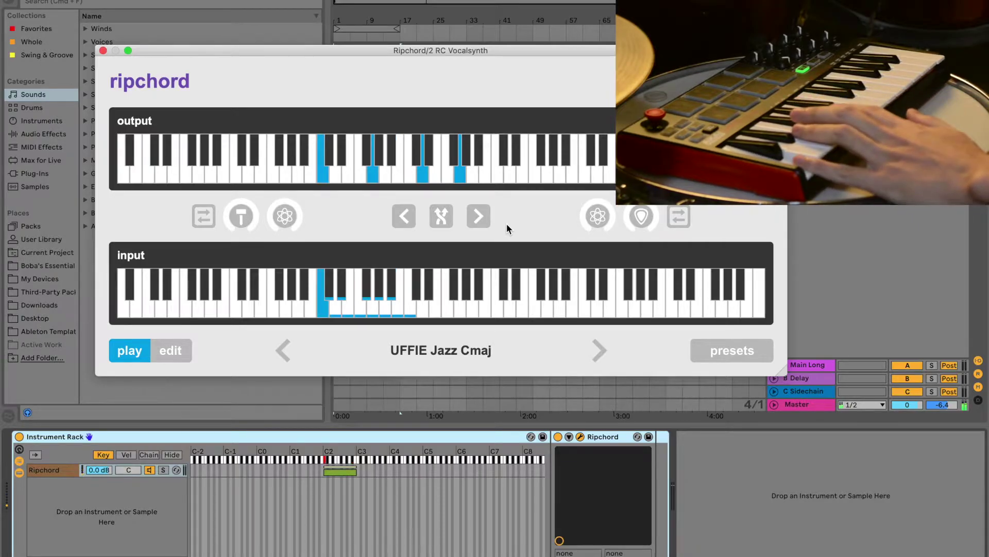
Close the Ripchord window and open the VocalSynth 2 plug-in from the Vocalsynth chain of the VOCALS MODULE rack
{"action": "left_click", "coordinate": [104, 50]}
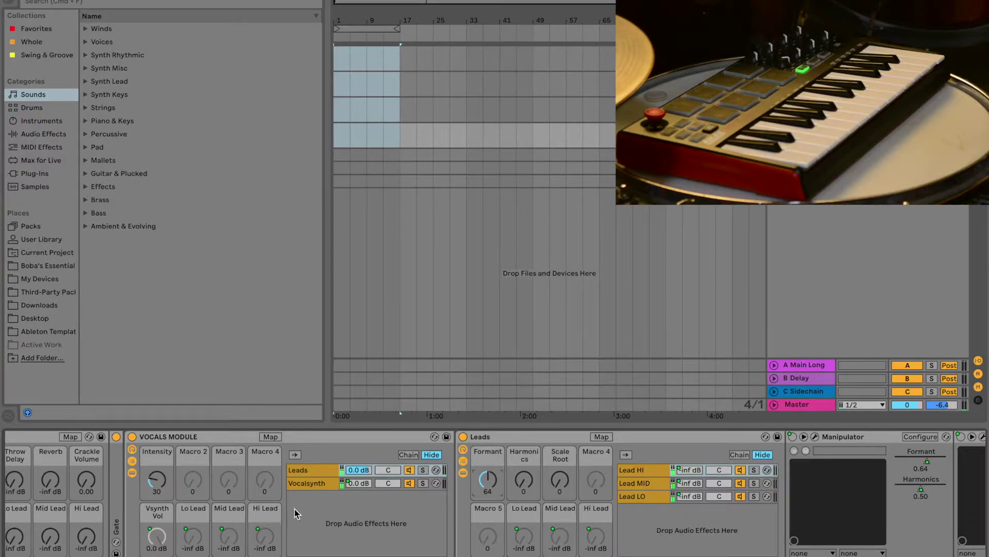
{"action": "left_click", "coordinate": [304, 482]}
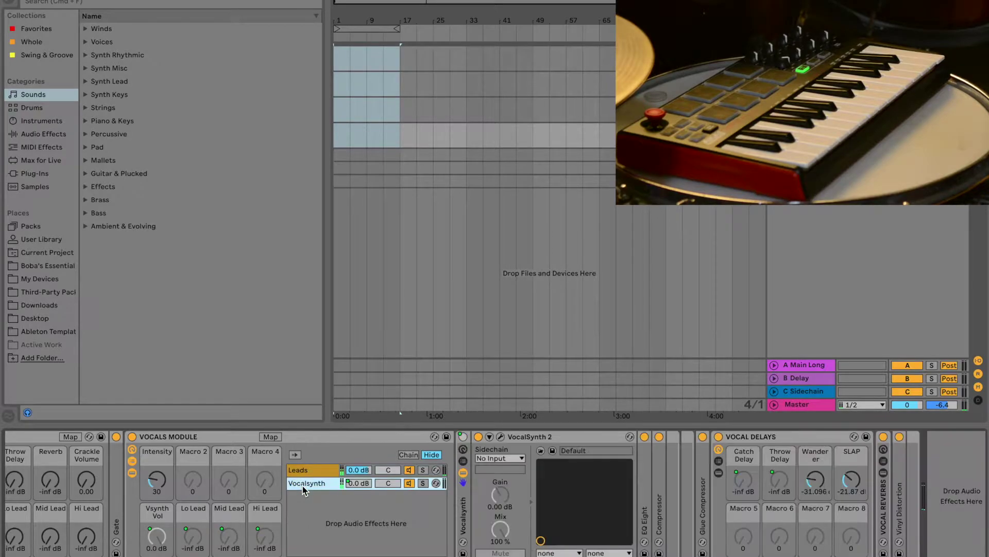
{"action": "left_click", "coordinate": [502, 438]}
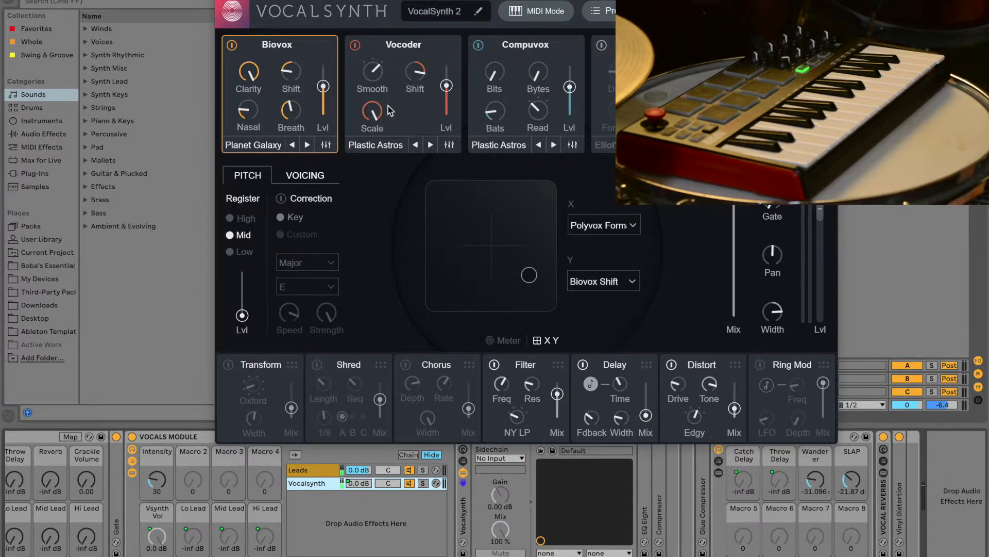
Audition the Biovox, Vocoder and Compuvox modules one at a time by switching the other modules off
{"action": "left_click", "coordinate": [355, 45]}
{"action": "left_click", "coordinate": [479, 45]}
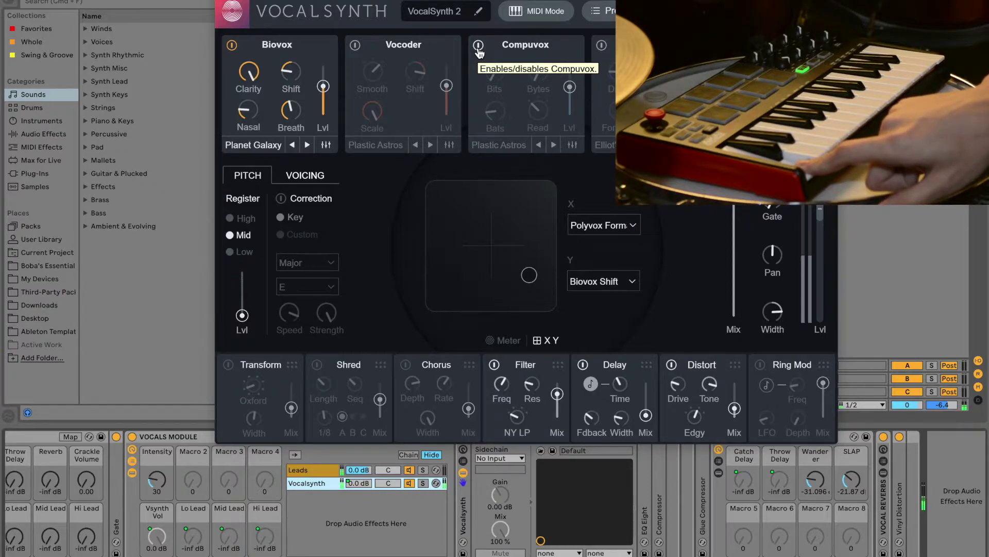
{"action": "left_click", "coordinate": [354, 45]}
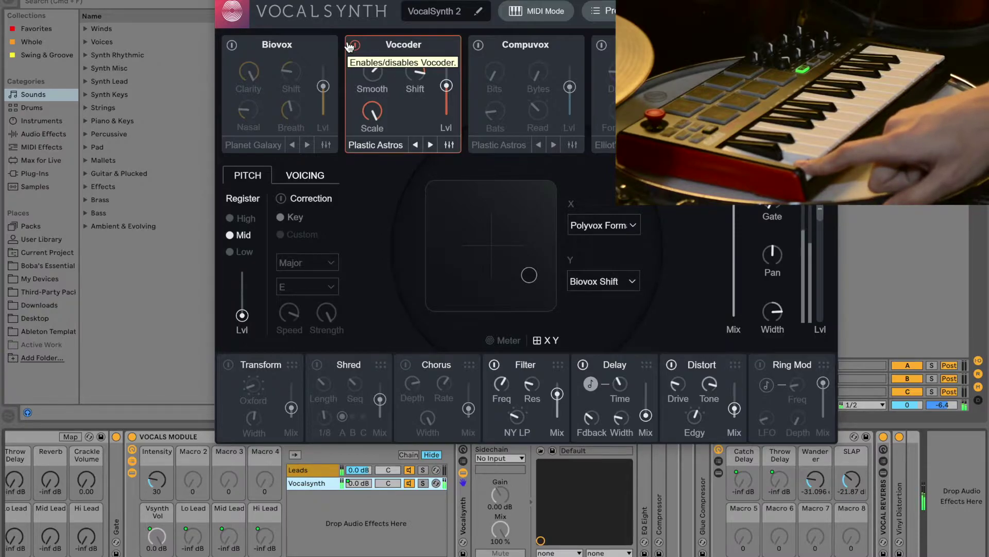
{"action": "left_click", "coordinate": [479, 45]}
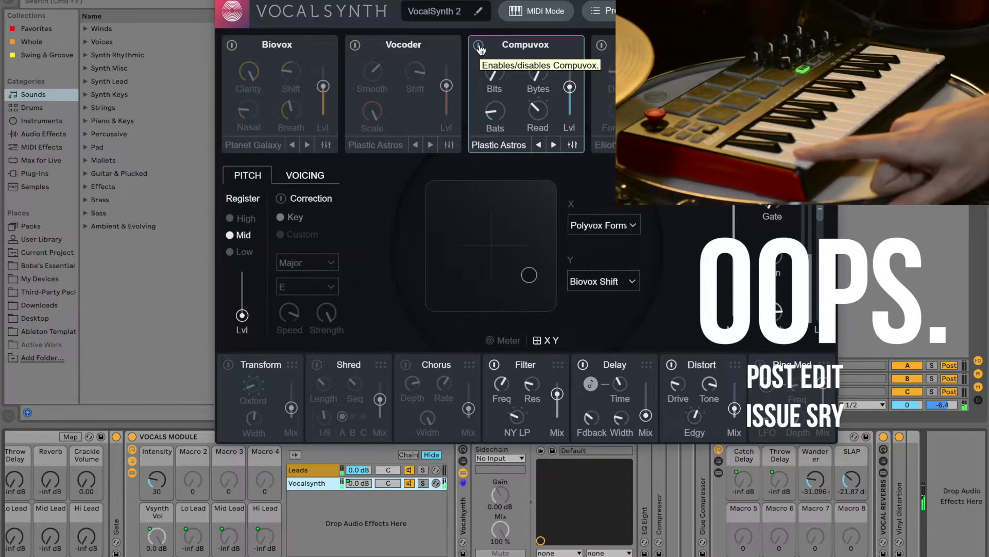
{"action": "left_click", "coordinate": [479, 45]}
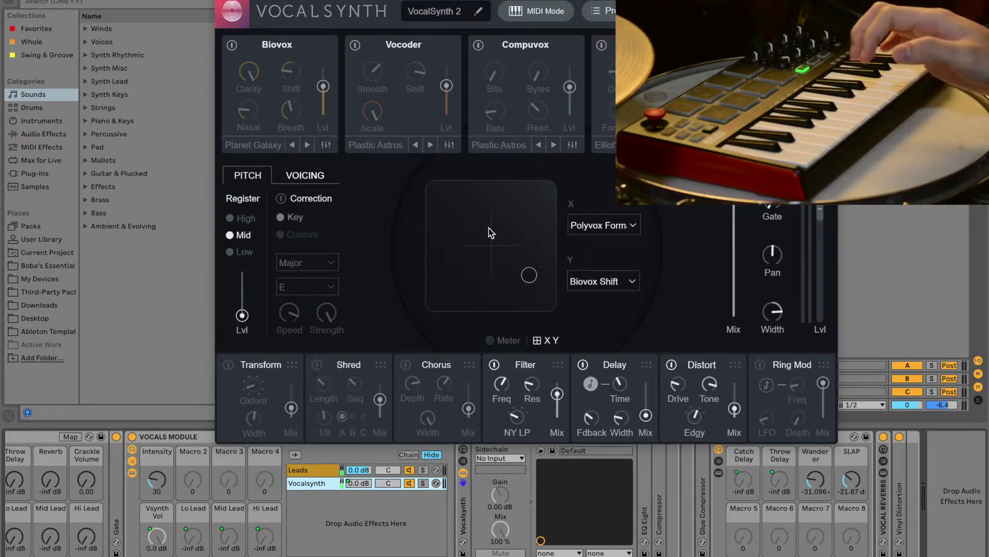
Inspect the synth settings of Biovox, Vocoder and Compuvox in turn, and return to the main XY view
{"action": "left_click", "coordinate": [291, 113]}
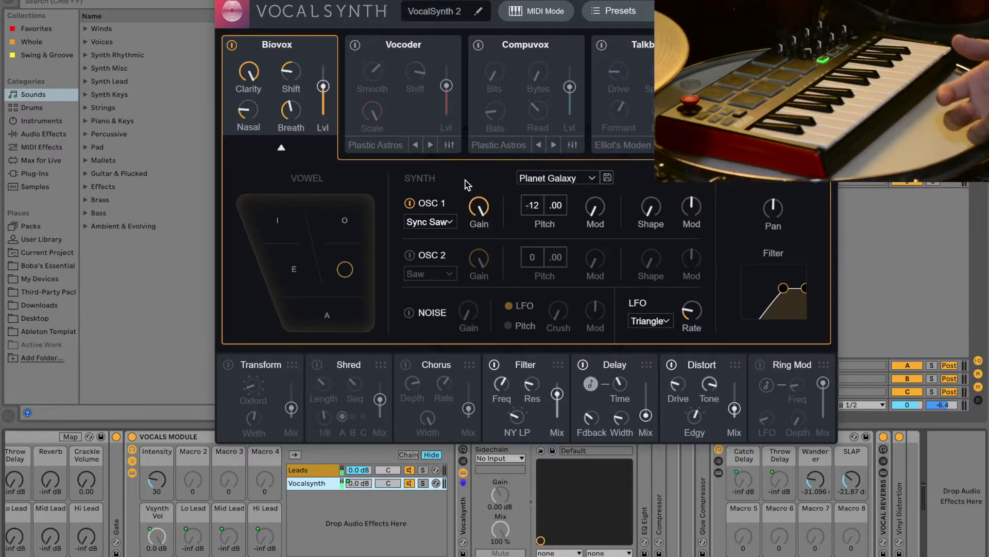
{"action": "left_click", "coordinate": [373, 74]}
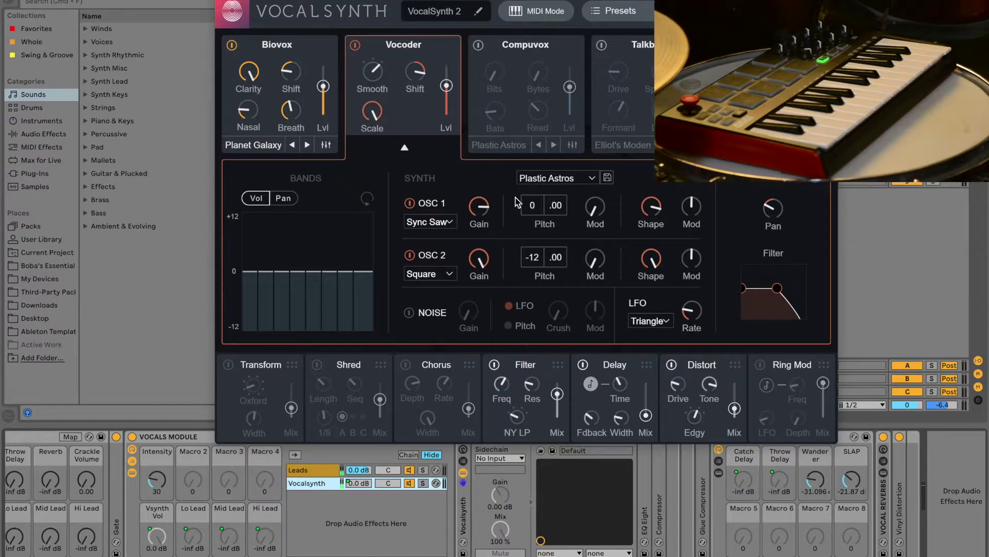
{"action": "left_click", "coordinate": [526, 75]}
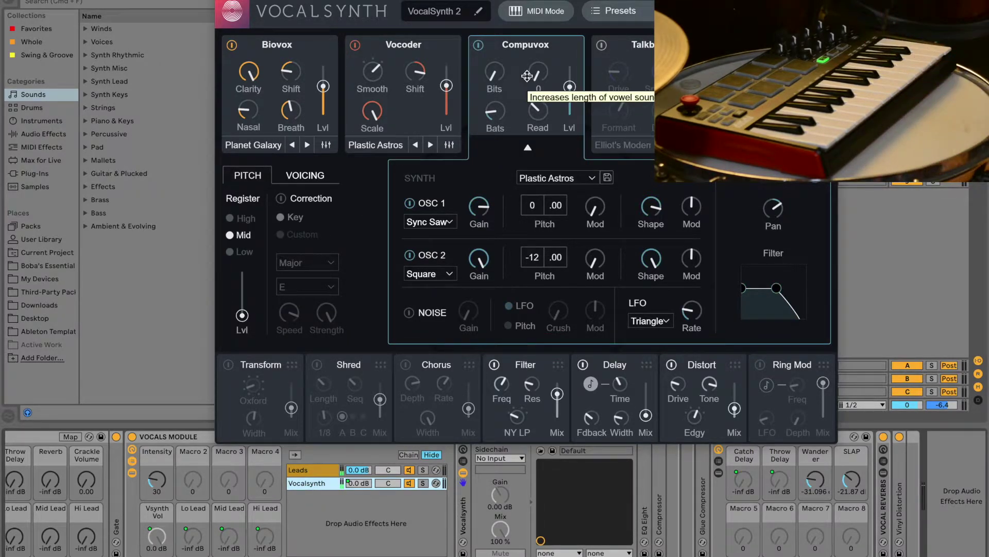
{"action": "left_click", "coordinate": [283, 135]}
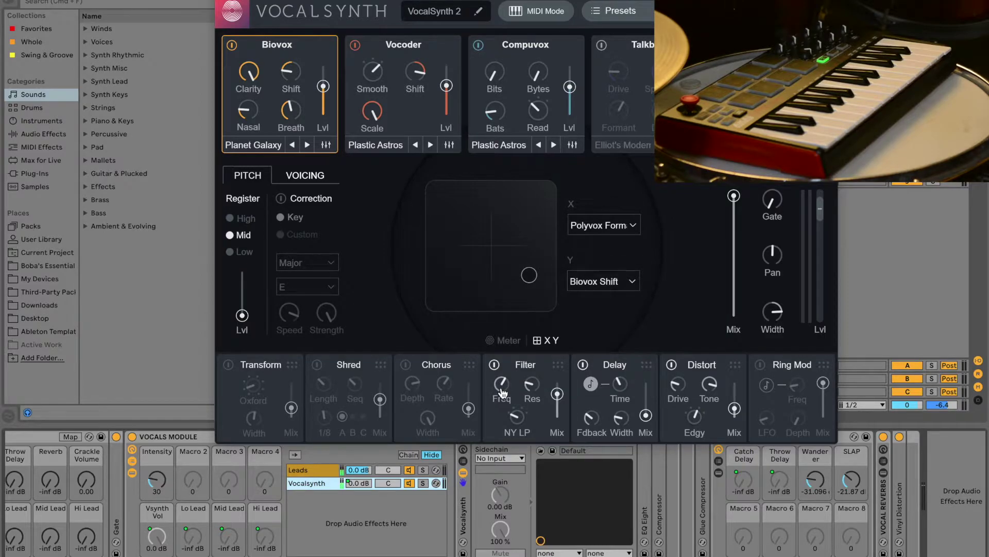
Adjust the Filter frequency and the Distort mix level in VocalSynth 2
{"action": "left_click_drag", "start_coordinate": [503, 393], "coordinate": [498, 326]}
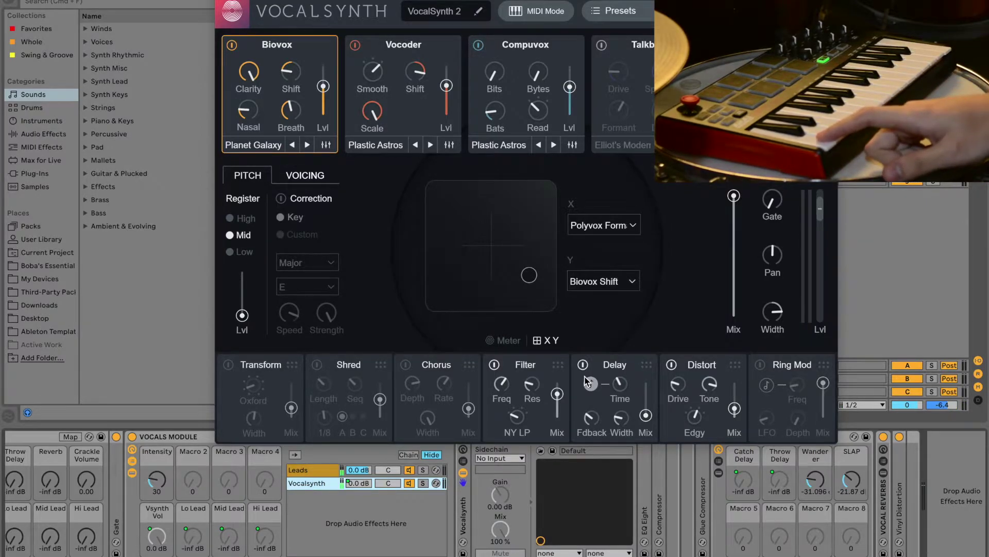
{"action": "left_click", "coordinate": [734, 420]}
{"action": "mouse_move", "coordinate": [734, 420]}
{"action": "left_mouse_down"}
{"action": "mouse_move", "coordinate": [737, 380]}
{"action": "mouse_move", "coordinate": [738, 410]}
{"action": "left_mouse_up"}
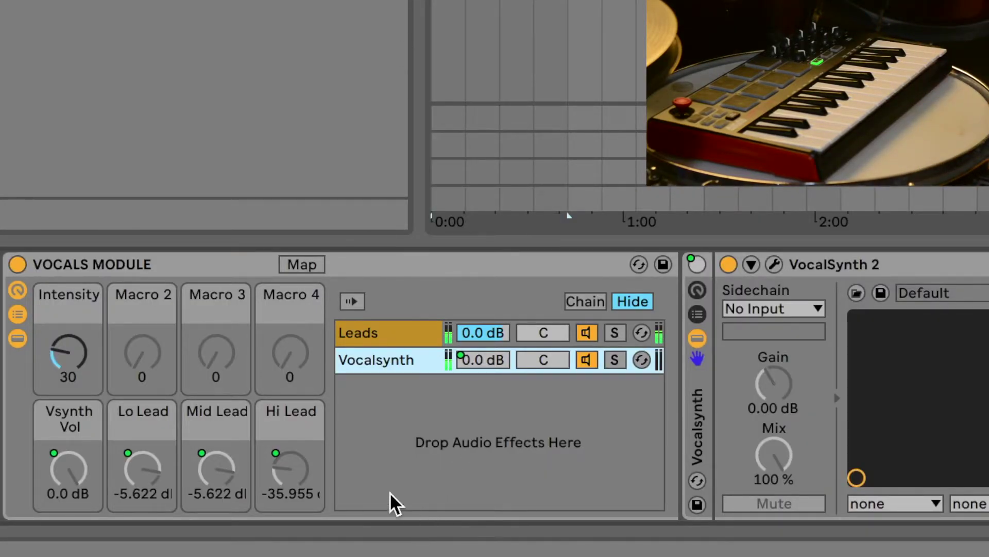
Select the Leads chain in the VOCALS MODULE rack and look through the vocal devices that follow it
{"action": "scroll", "coordinate": [350, 484], "scroll_direction": "left", "scroll_amount": 4}
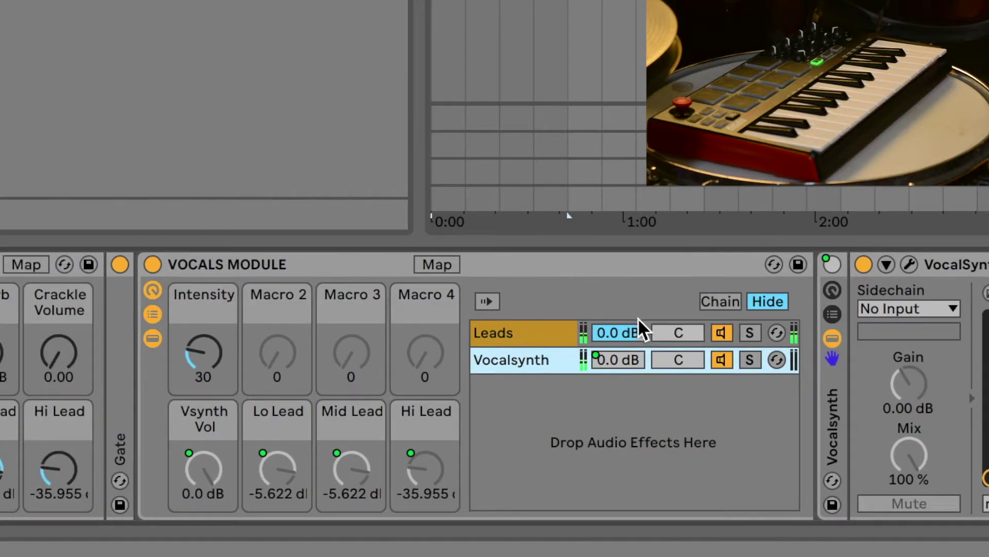
{"action": "left_click", "coordinate": [563, 340]}
{"action": "mouse_move", "coordinate": [872, 370]}
{"action": "left_mouse_down"}
{"action": "mouse_move", "coordinate": [872, 388]}
{"action": "mouse_move", "coordinate": [872, 371]}
{"action": "left_mouse_up"}
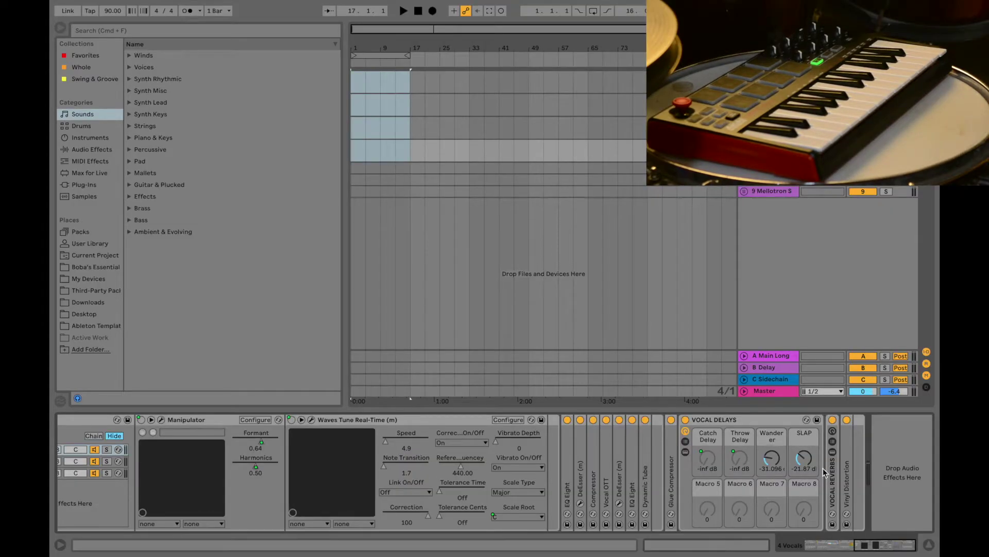
Expand the VOCAL REVERBS rack to compare its Short and Long reverb chains, and unfold the Vinyl Distortion device
{"action": "double_click", "coordinate": [839, 486]}
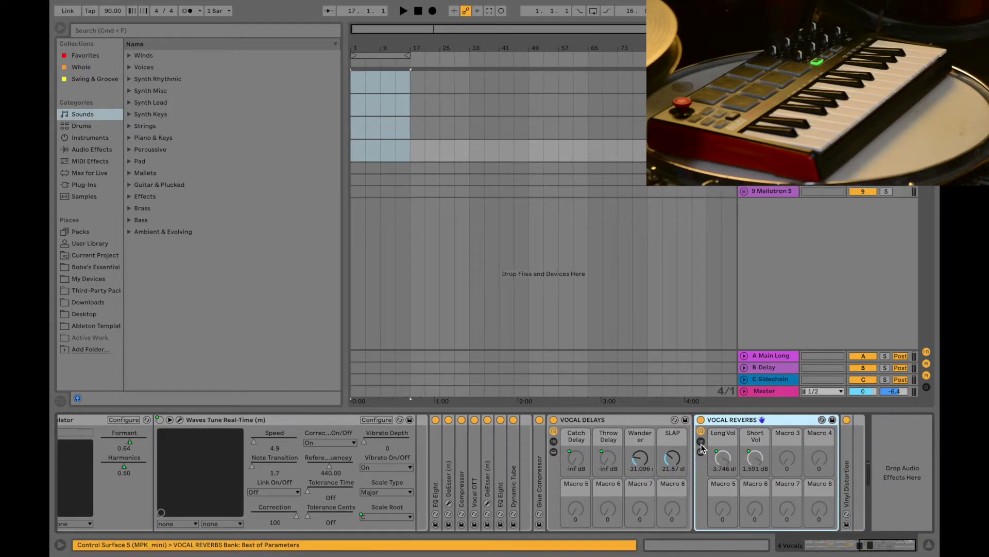
{"action": "left_click", "coordinate": [701, 442]}
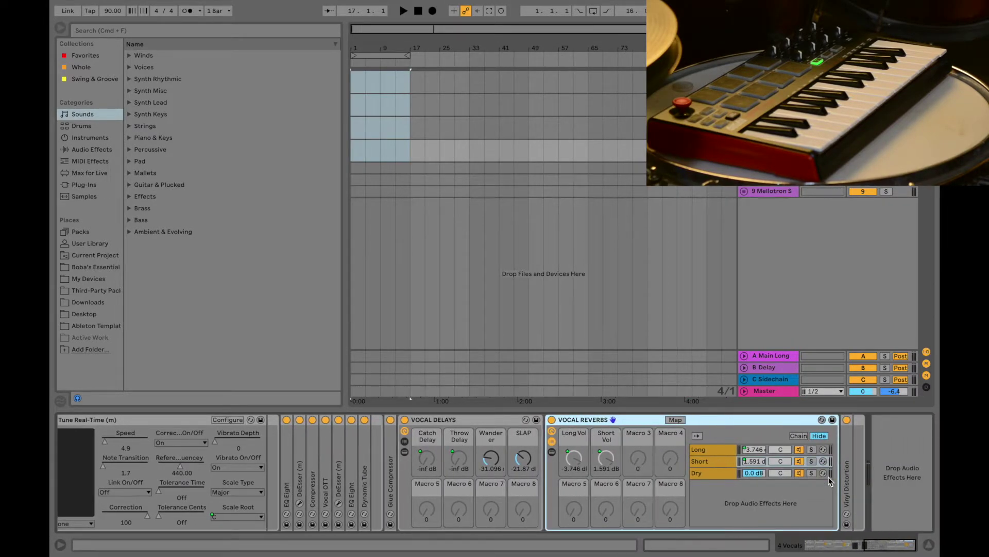
{"action": "left_click", "coordinate": [702, 461]}
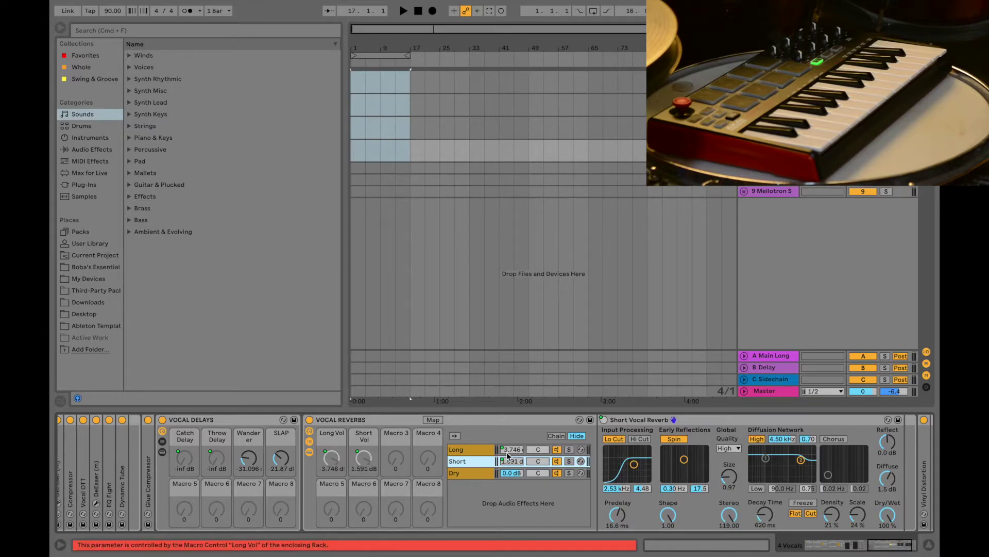
{"action": "left_click", "coordinate": [478, 450]}
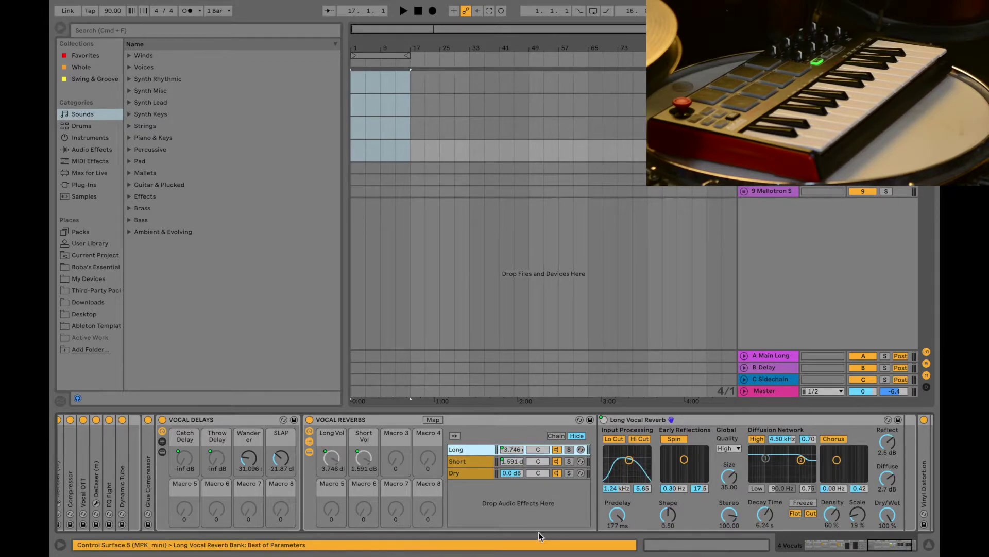
{"action": "left_click", "coordinate": [478, 462]}
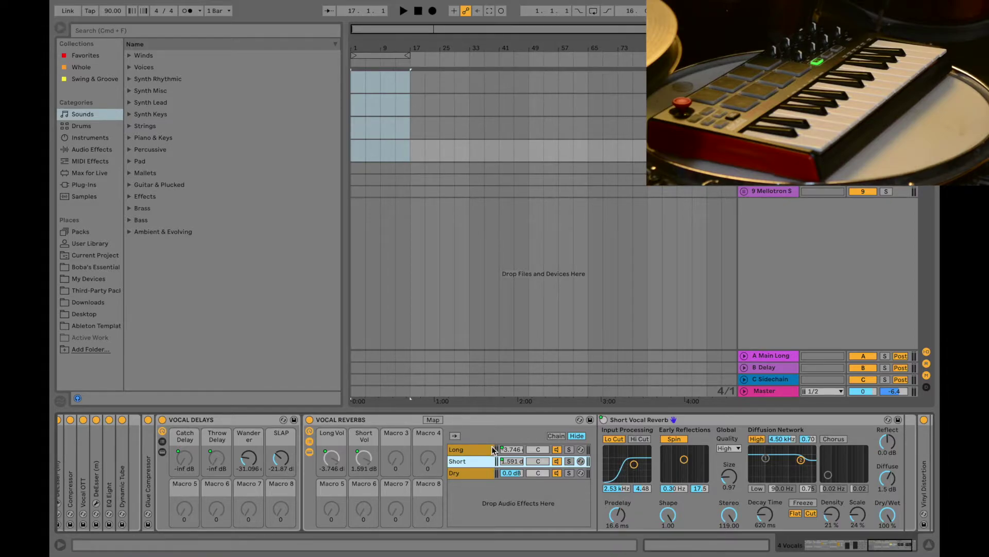
{"action": "left_click", "coordinate": [489, 450]}
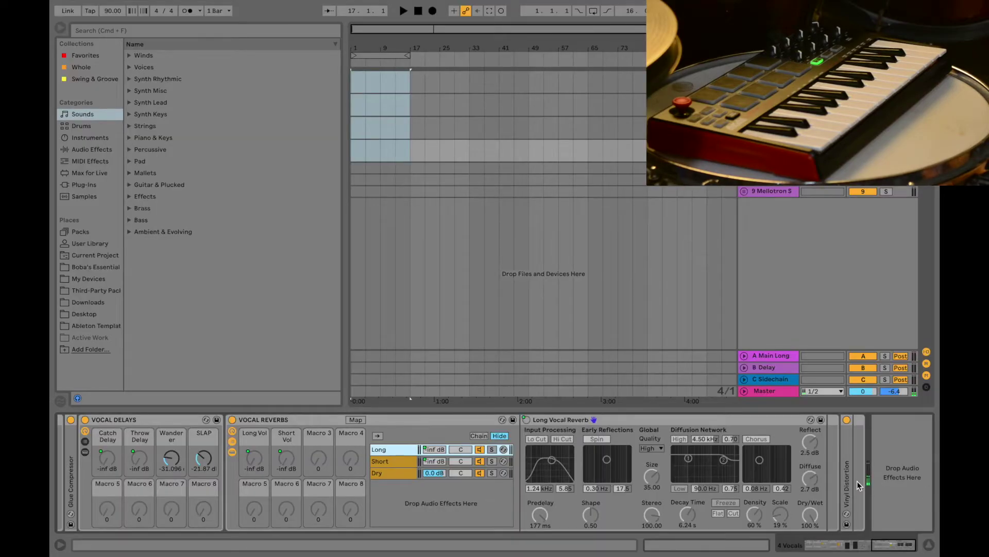
{"action": "double_click", "coordinate": [857, 484]}
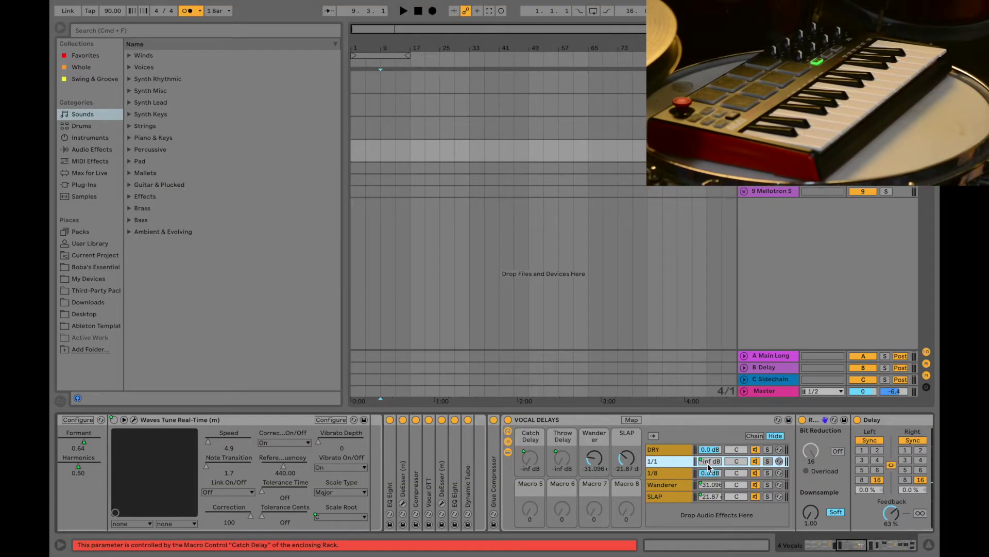
Examine the Utility, Pedal and Delay devices in the 1/8 chain of the VOCAL DELAYS rack
{"action": "left_click", "coordinate": [704, 461]}
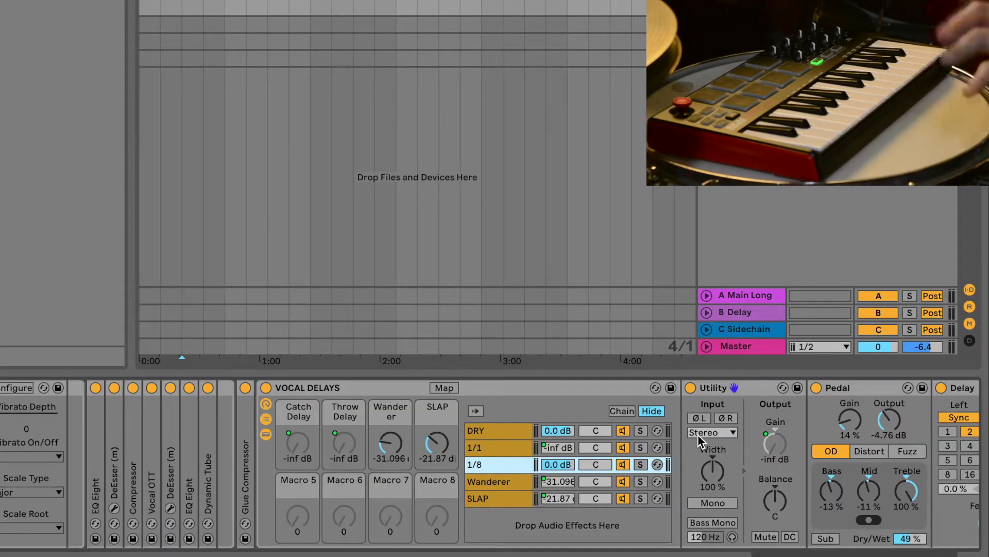
{"action": "scroll", "coordinate": [698, 435], "scroll_direction": "right", "scroll_amount": 3}
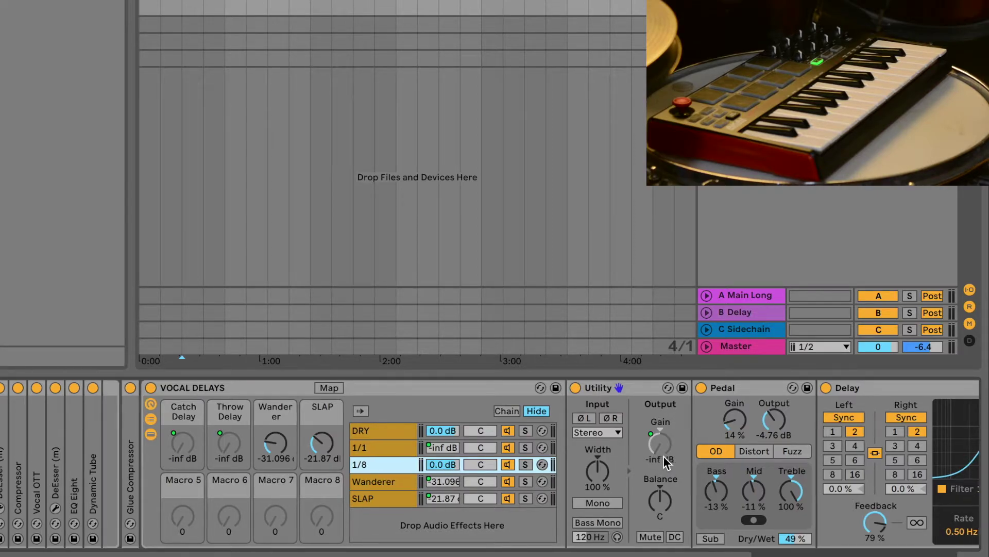
{"action": "scroll", "coordinate": [663, 456], "scroll_direction": "right", "scroll_amount": 4}
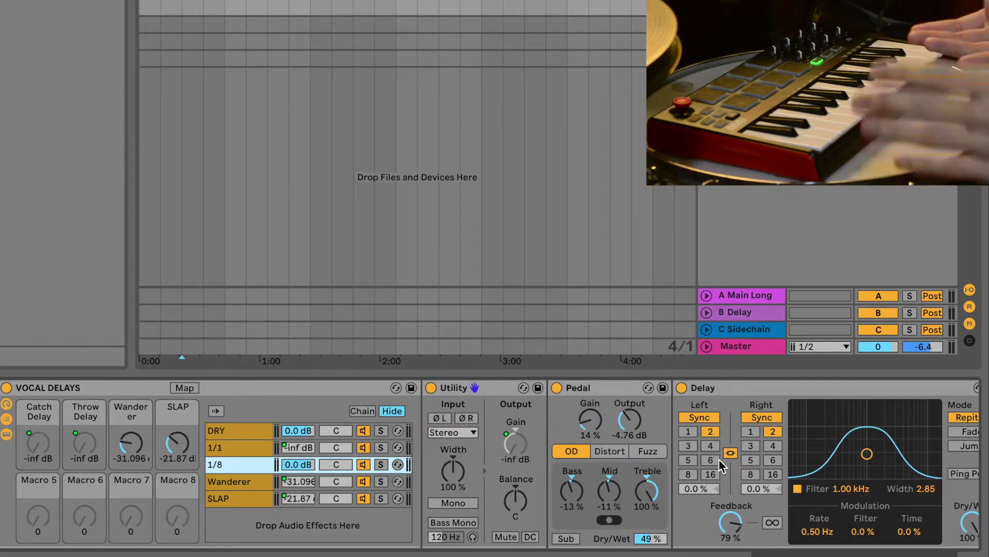
{"action": "scroll", "coordinate": [719, 460], "scroll_direction": "right", "scroll_amount": 5}
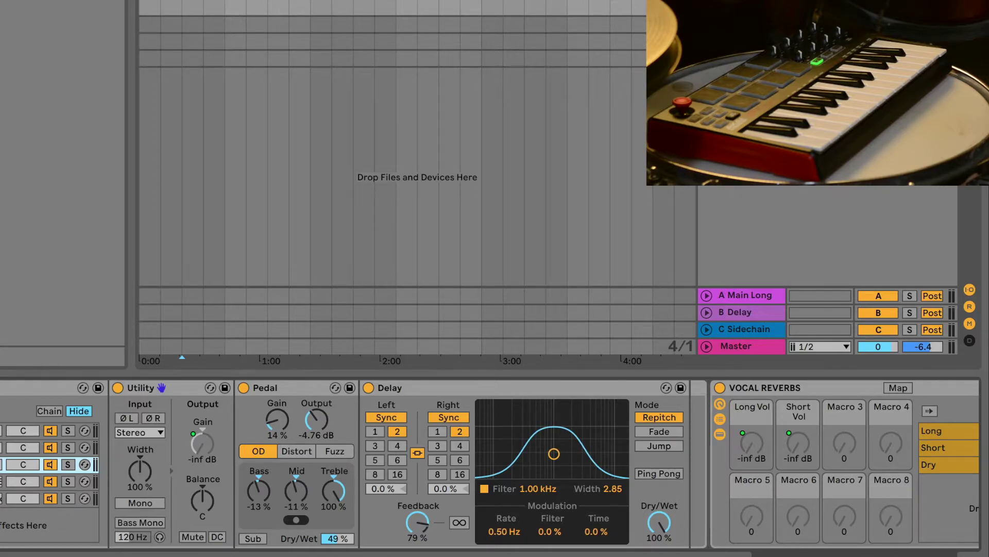
Select the 1/1 chain of the VOCAL DELAYS rack and examine its Delay, Flanger and Auto Pan devices
{"action": "left_click", "coordinate": [2, 448]}
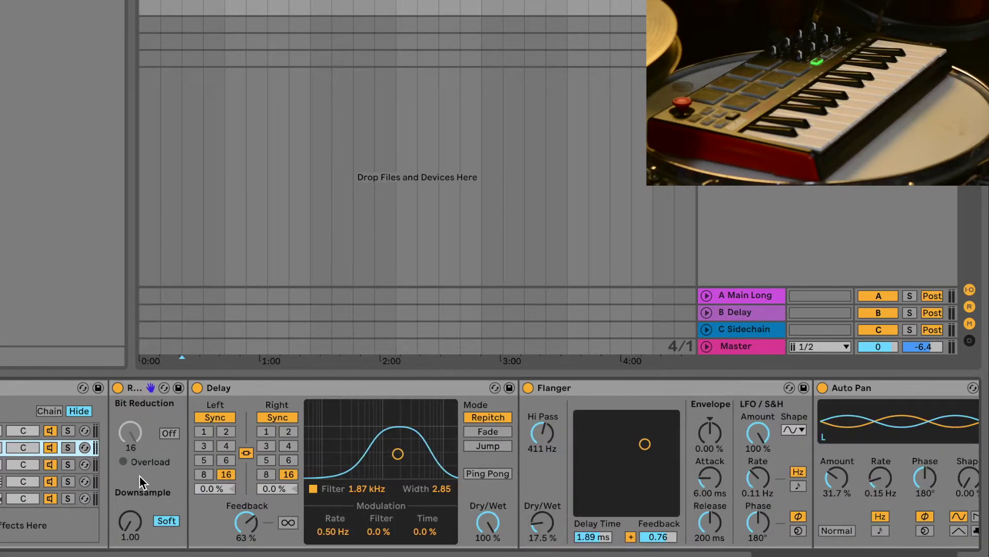
{"action": "scroll", "coordinate": [248, 455], "scroll_direction": "right", "scroll_amount": 1}
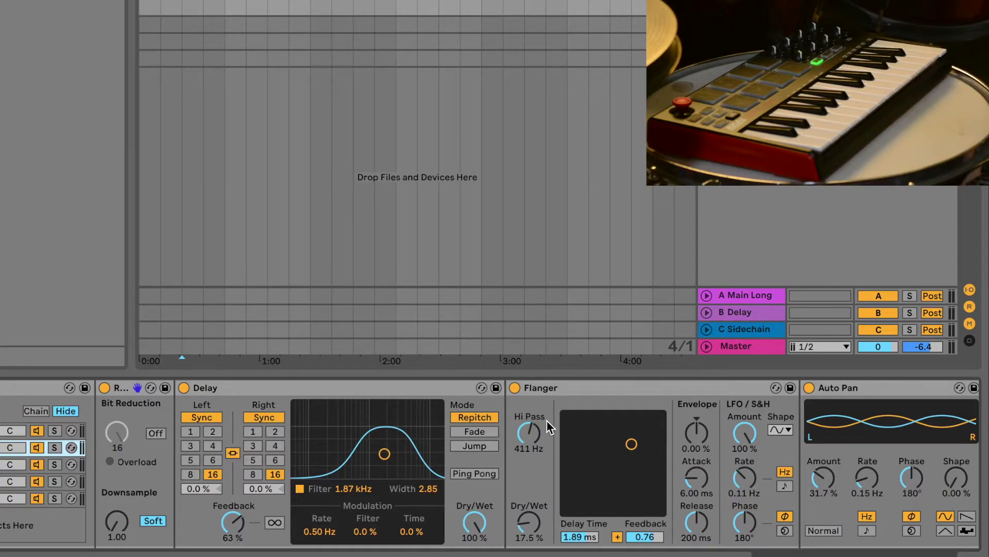
{"action": "scroll", "coordinate": [761, 433], "scroll_direction": "right", "scroll_amount": 5}
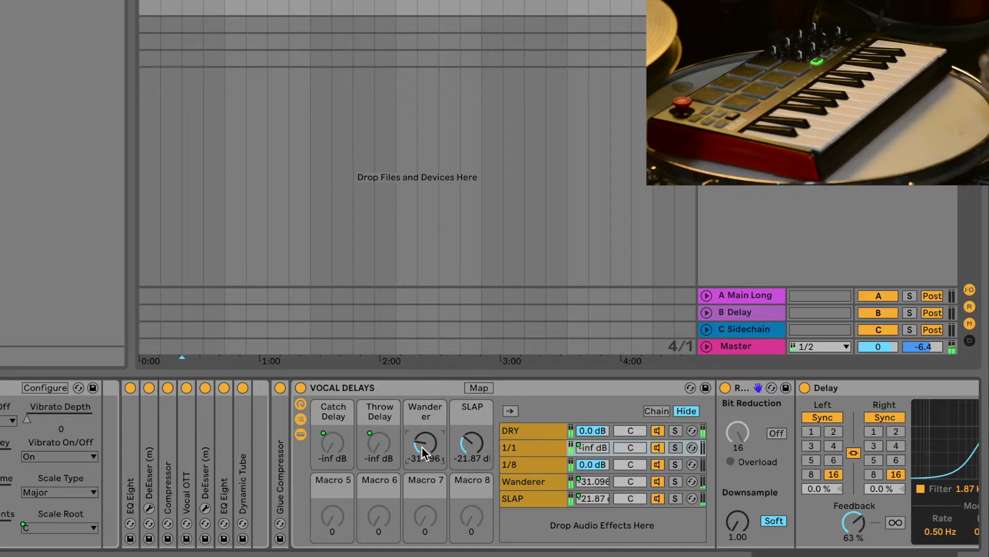
Set the Wanderer macro of VOCAL DELAYS to -inf dB and the SLAP macro to about -23 dB
{"action": "left_click_drag", "start_coordinate": [423, 454], "coordinate": [423, 410]}
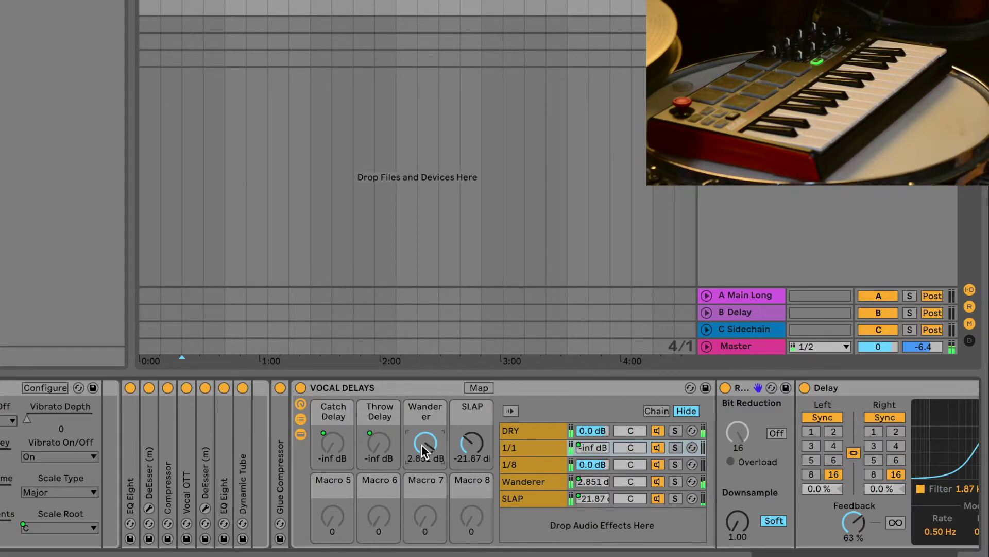
{"action": "left_click_drag", "start_coordinate": [423, 452], "coordinate": [422, 505]}
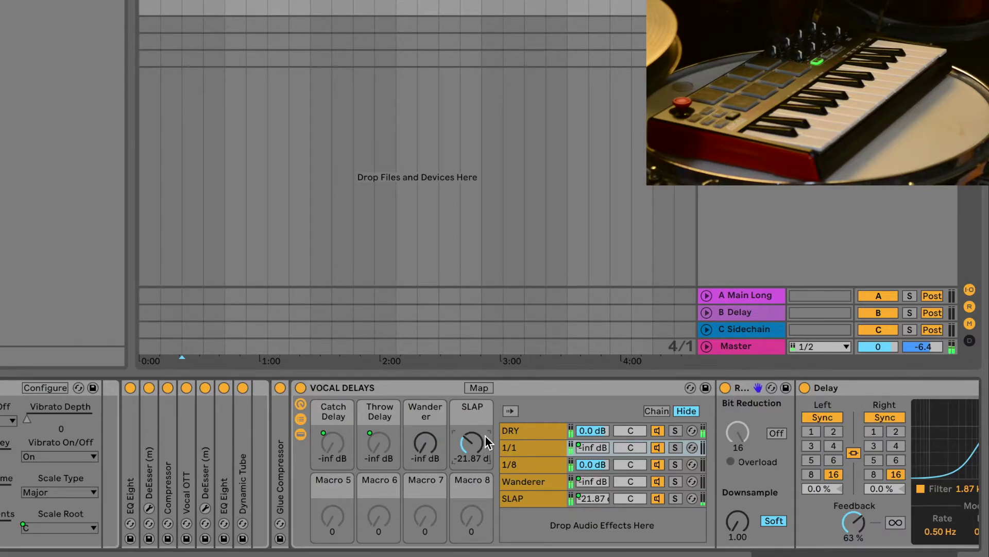
{"action": "left_click_drag", "start_coordinate": [460, 425], "coordinate": [460, 394]}
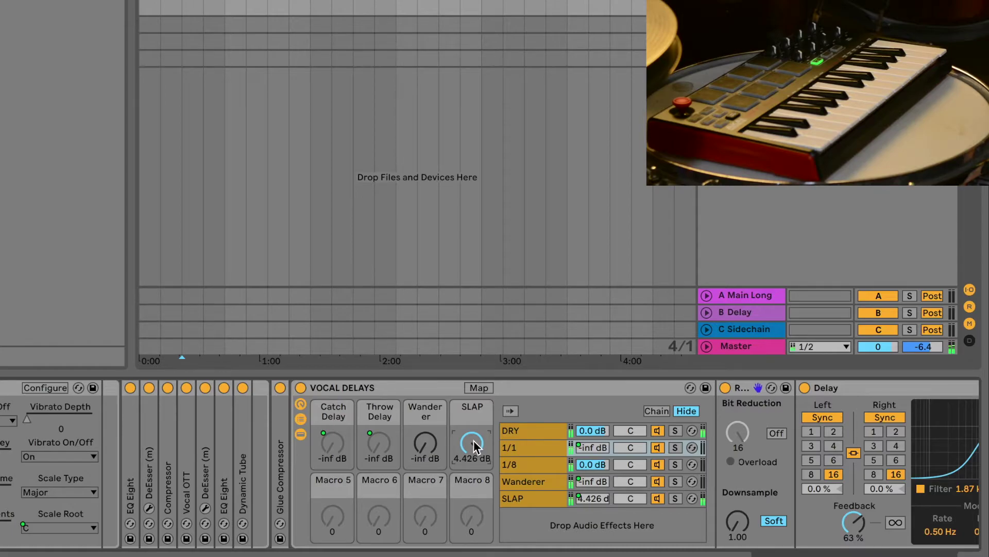
{"action": "mouse_move", "coordinate": [475, 447]}
{"action": "left_mouse_down"}
{"action": "mouse_move", "coordinate": [475, 487]}
{"action": "mouse_move", "coordinate": [474, 440]}
{"action": "left_mouse_up"}
Select the SLAP chain of the VOCAL DELAYS rack and examine its bit reduction and Delay devices
{"action": "scroll", "coordinate": [489, 449], "scroll_direction": "right", "scroll_amount": 5}
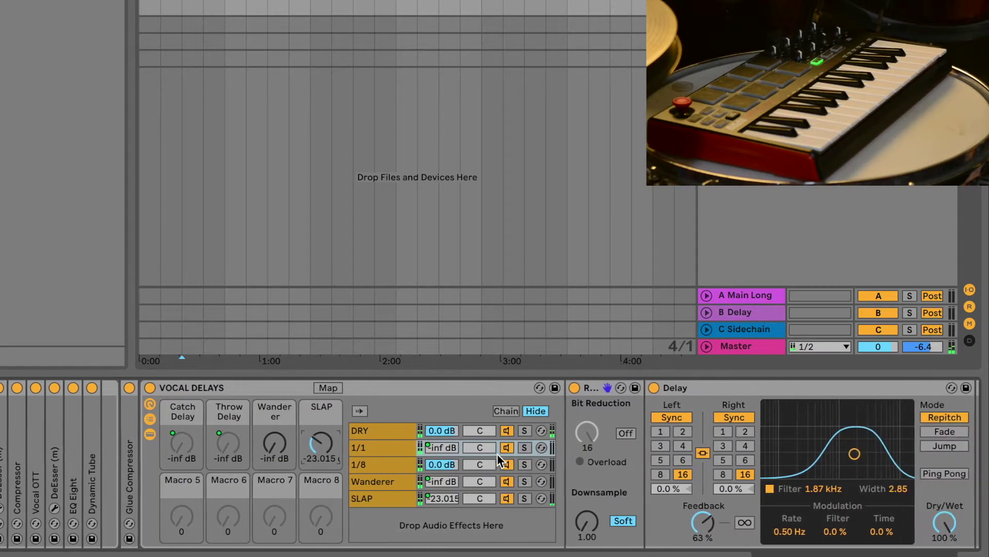
{"action": "left_click", "coordinate": [367, 497]}
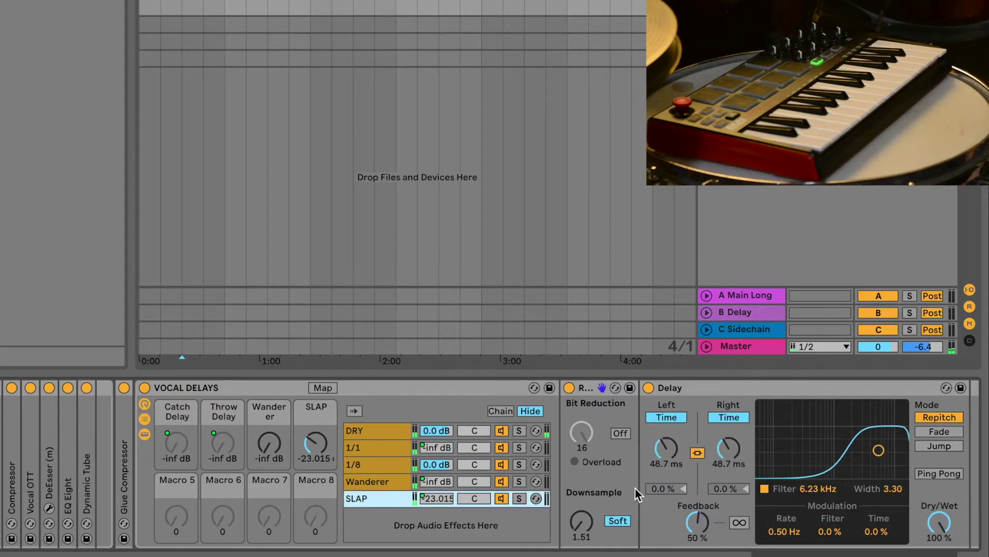
{"action": "scroll", "coordinate": [614, 497], "scroll_direction": "right", "scroll_amount": 4}
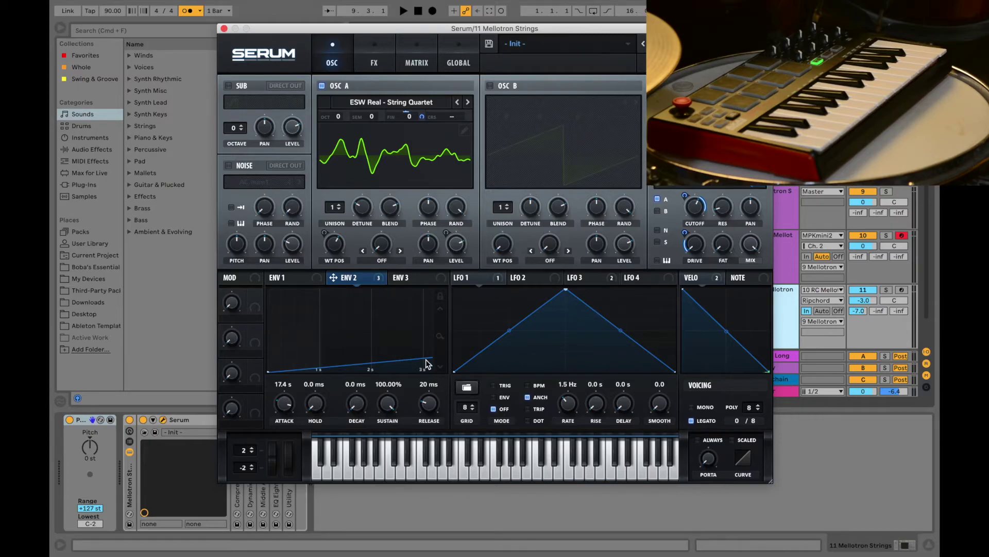
Adjust the zoom of the ENV 2 graph in the Mellotron Strings track's Serum to examine the envelope
{"action": "left_click_drag", "start_coordinate": [441, 331], "coordinate": [438, 339]}
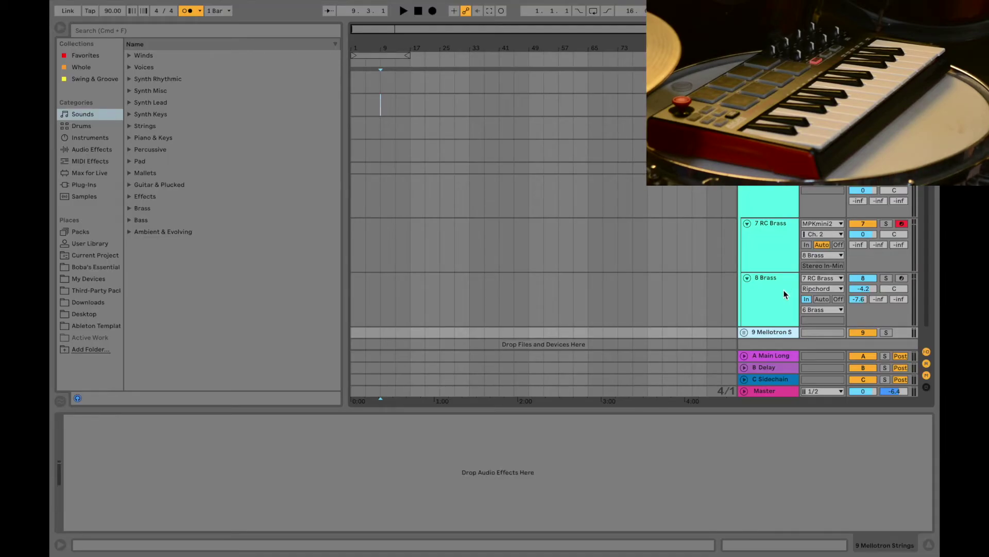
Select the 8 Brass track, examine its Mini V3 synth in the plug-in window, and close that window
{"action": "left_click", "coordinate": [786, 280]}
{"action": "scroll", "coordinate": [784, 290], "scroll_direction": "down", "scroll_amount": 1}
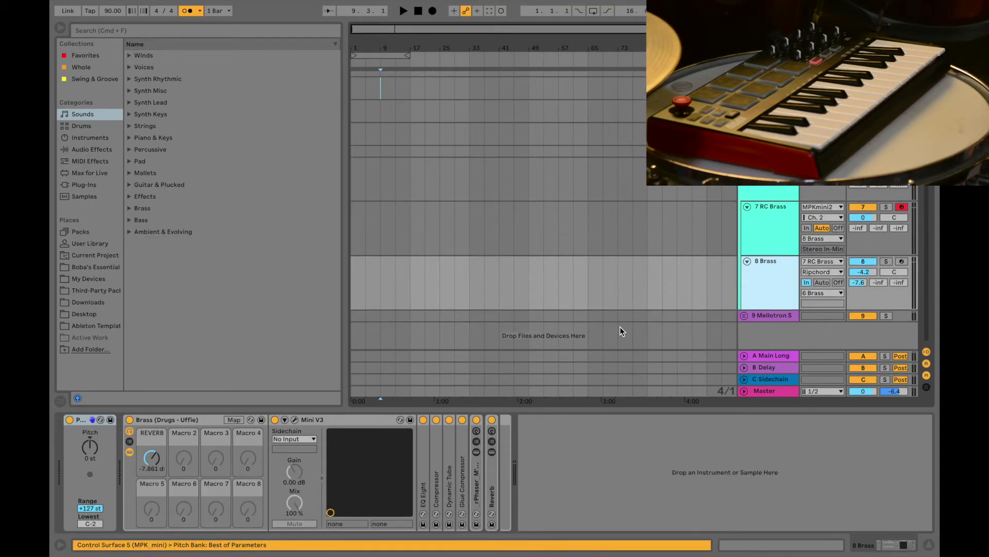
{"action": "left_click", "coordinate": [295, 420]}
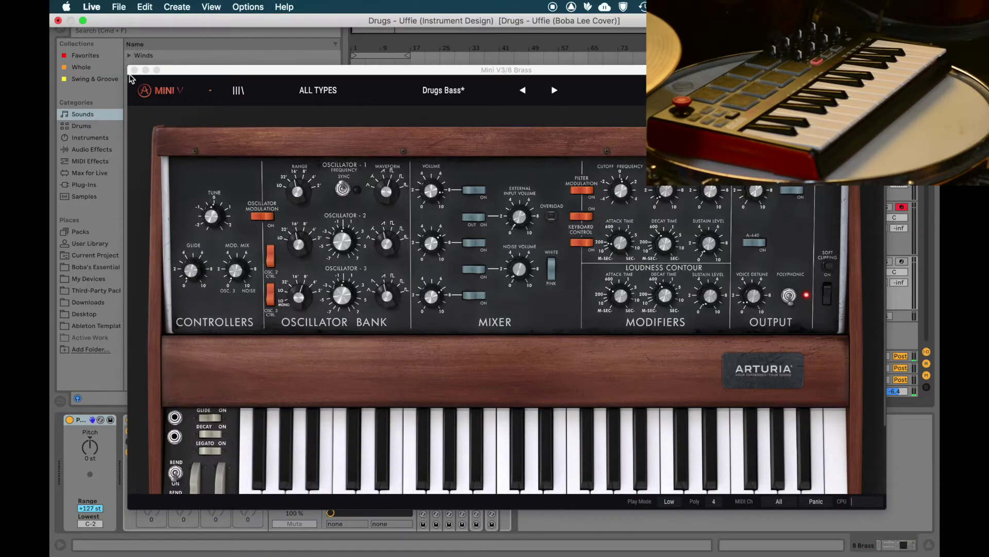
{"action": "left_click", "coordinate": [133, 69]}
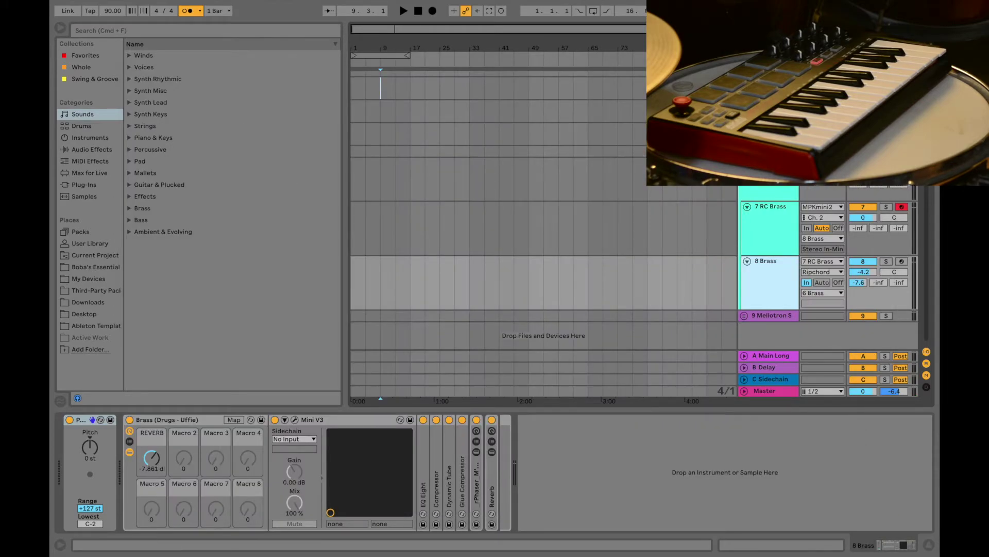
Select the 5 Bubbles track, unfold Analog in the Bubbly Sines rack, and examine it with the LFO and Grain Delay
{"action": "left_click_drag", "start_coordinate": [792, 156], "coordinate": [791, 168]}
{"action": "left_click", "coordinate": [744, 150]}
{"action": "left_click", "coordinate": [768, 150]}
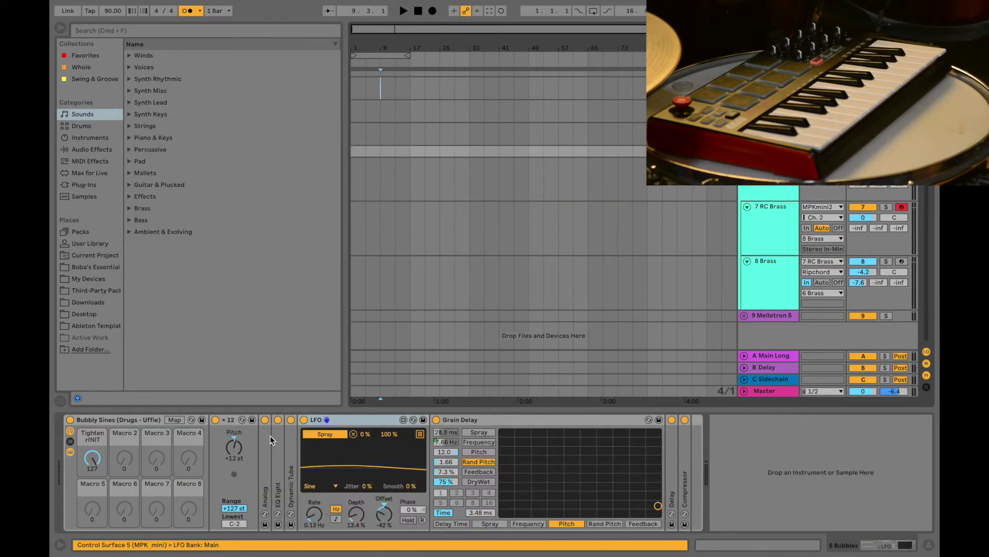
{"action": "double_click", "coordinate": [267, 446]}
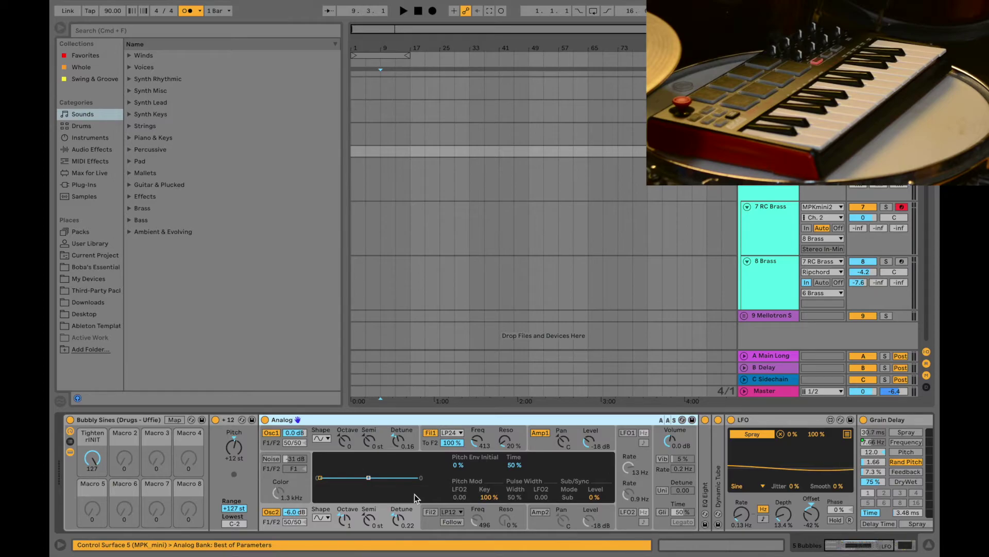
{"action": "scroll", "coordinate": [415, 494], "scroll_direction": "right", "scroll_amount": 3}
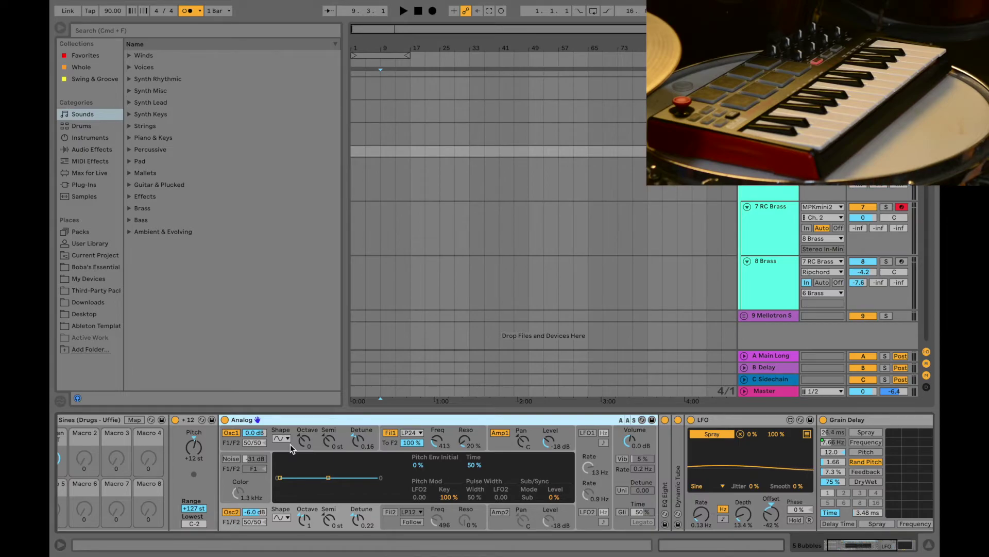
{"action": "scroll", "coordinate": [742, 517], "scroll_direction": "right", "scroll_amount": 5}
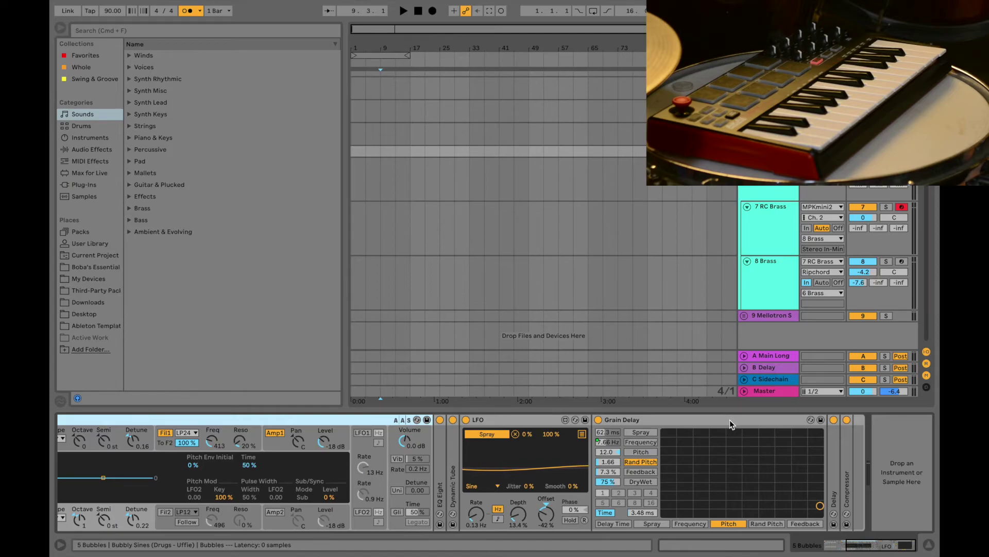
Bypass the Grain Delay in the Bubbly Sines rack and re-enable it to compare the sound
{"action": "left_click", "coordinate": [597, 420]}
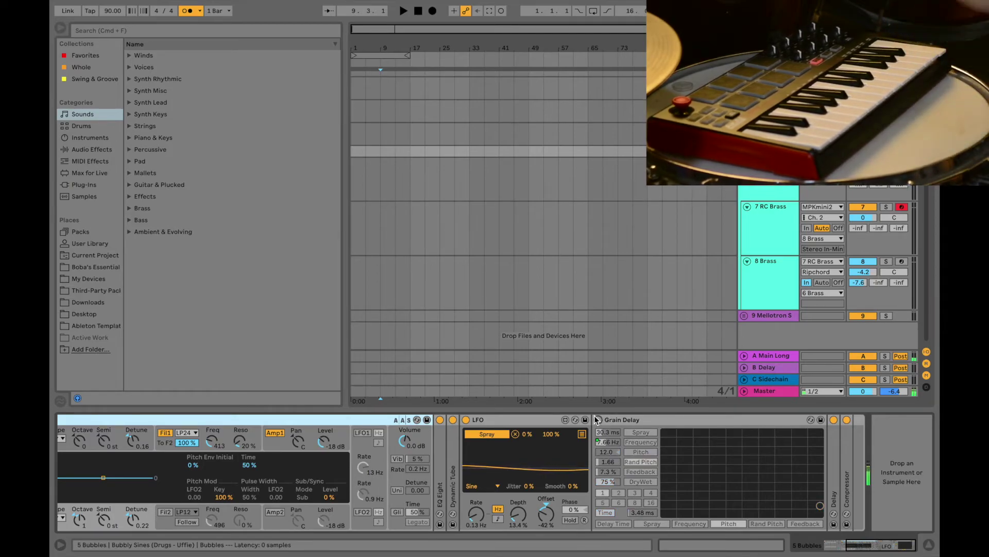
{"action": "left_click", "coordinate": [597, 420]}
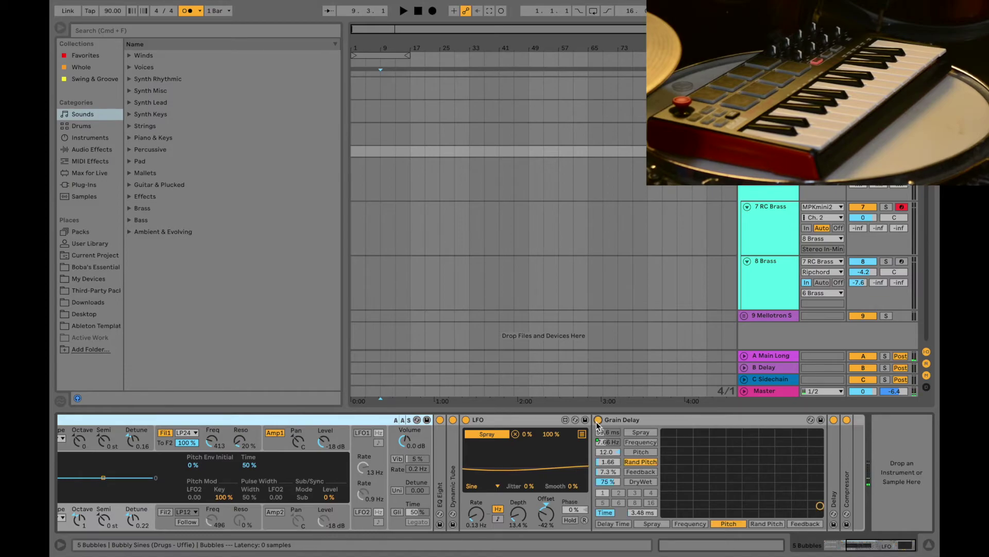